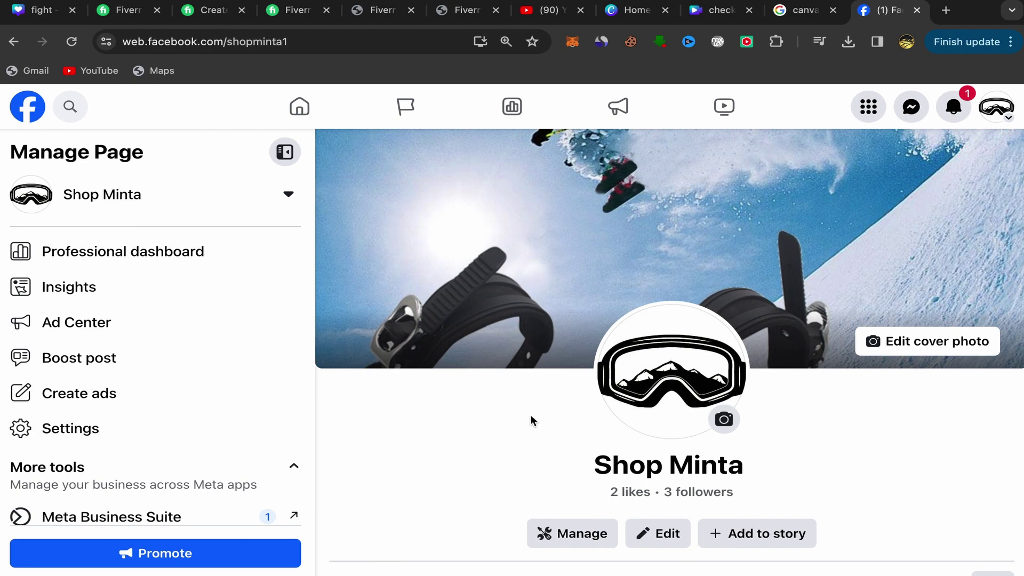
{"action": "scroll", "coordinate": [532, 421], "scroll_direction": "down", "scroll_amount": 5}
{"action": "scroll", "coordinate": [531, 420], "scroll_direction": "down", "scroll_amount": 5}
{"action": "scroll", "coordinate": [531, 420], "scroll_direction": "down", "scroll_amount": 5}
{"action": "scroll", "coordinate": [531, 421], "scroll_direction": "down", "scroll_amount": 3}
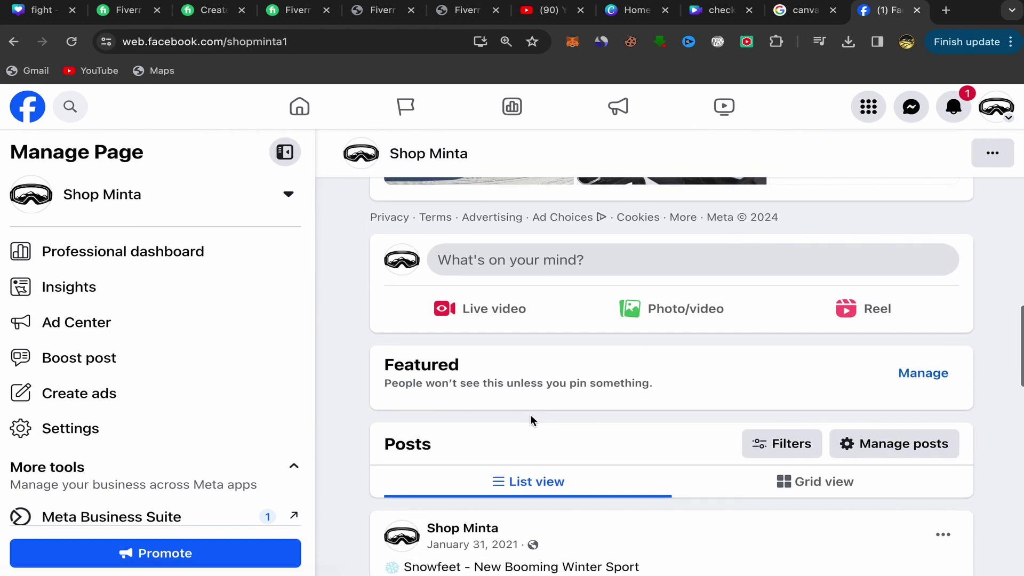
{"action": "scroll", "coordinate": [531, 421], "scroll_direction": "up", "scroll_amount": 10}
{"action": "scroll", "coordinate": [531, 421], "scroll_direction": "up", "scroll_amount": 8}
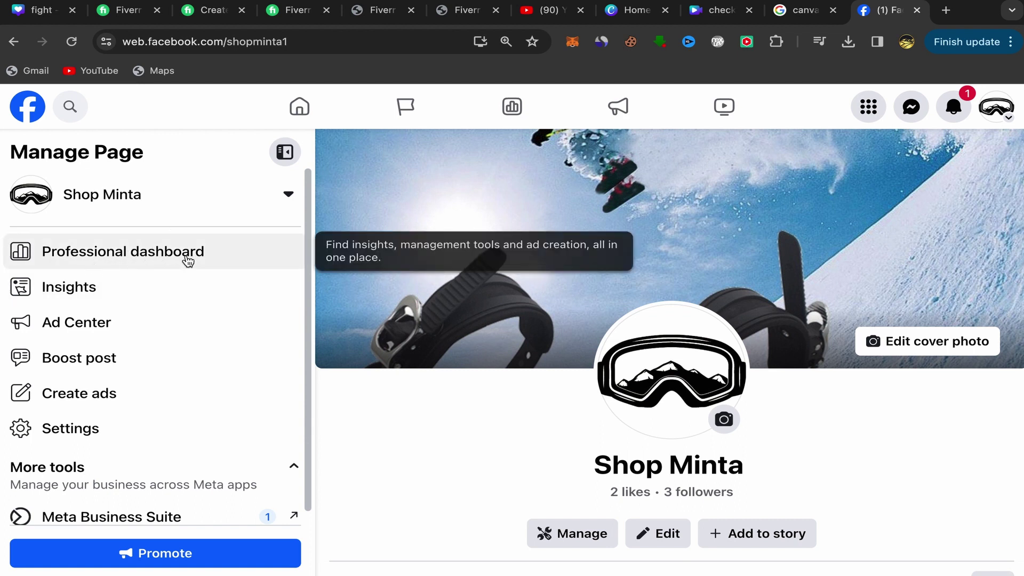
Open Shop Minta's Page access settings from the professional dashboard sidebar
{"action": "left_click", "coordinate": [108, 254]}
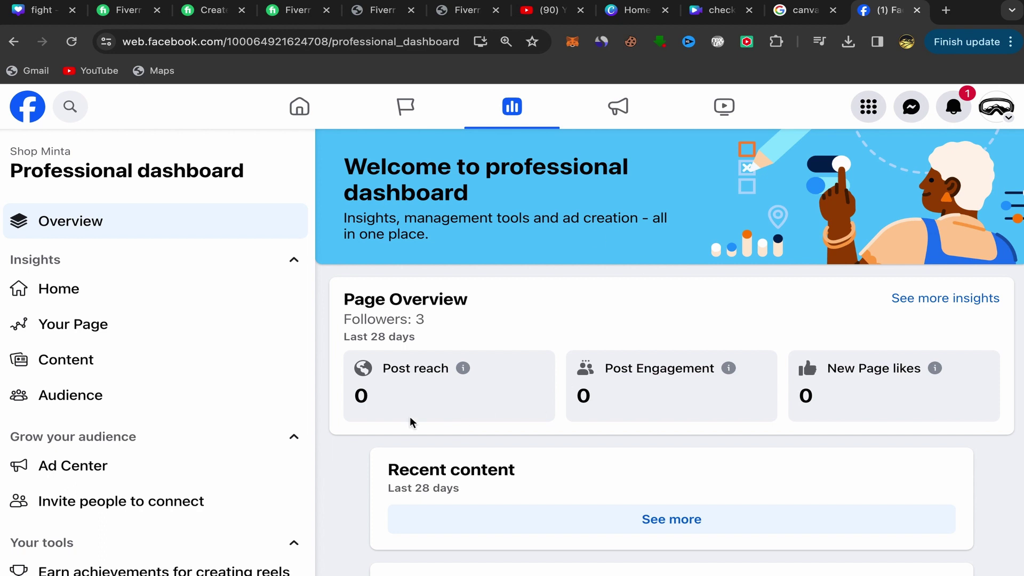
{"action": "scroll", "coordinate": [572, 411], "scroll_direction": "down", "scroll_amount": 3}
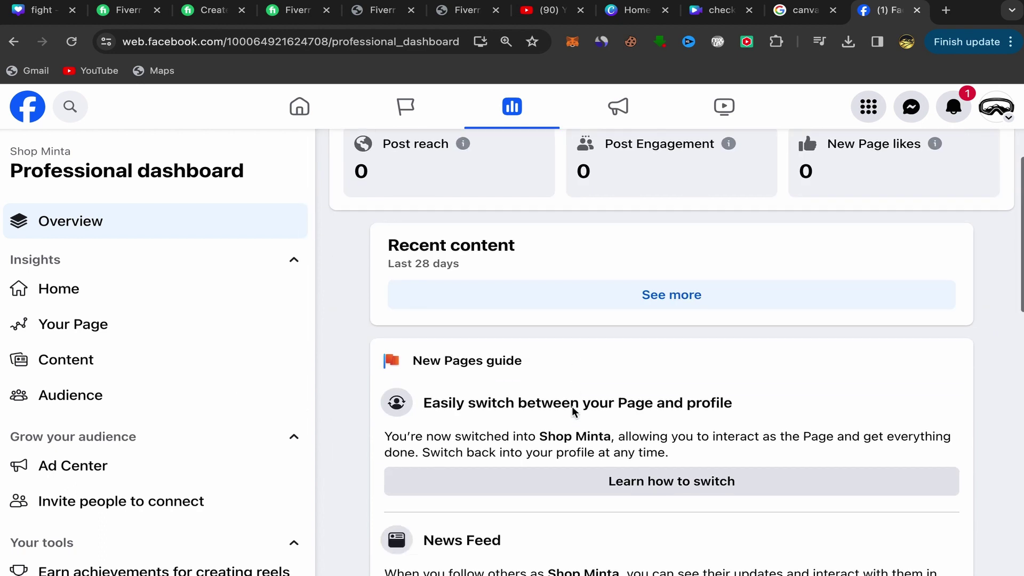
{"action": "scroll", "coordinate": [573, 411], "scroll_direction": "down", "scroll_amount": 2}
{"action": "scroll", "coordinate": [571, 412], "scroll_direction": "up", "scroll_amount": 4}
{"action": "scroll", "coordinate": [551, 307], "scroll_direction": "up", "scroll_amount": 2}
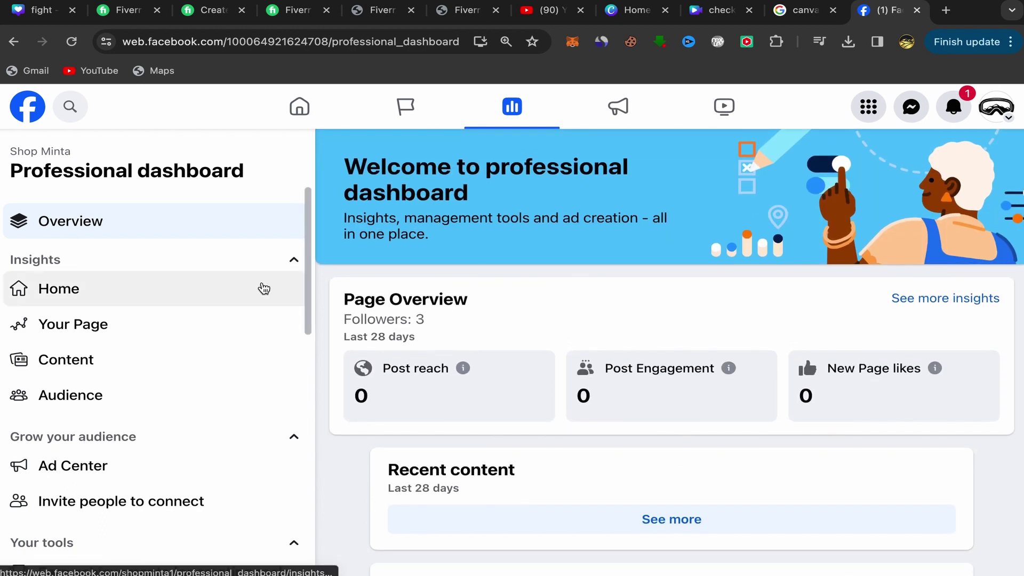
{"action": "scroll", "coordinate": [125, 402], "scroll_direction": "down", "scroll_amount": 3}
{"action": "scroll", "coordinate": [124, 403], "scroll_direction": "down", "scroll_amount": 2}
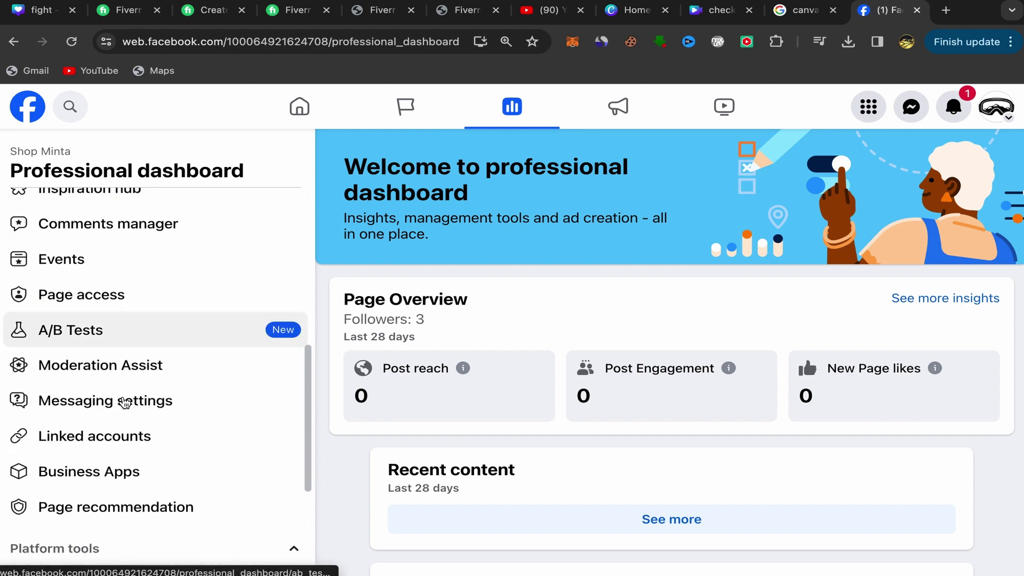
{"action": "scroll", "coordinate": [123, 403], "scroll_direction": "down", "scroll_amount": 2}
{"action": "scroll", "coordinate": [124, 402], "scroll_direction": "down", "scroll_amount": 1}
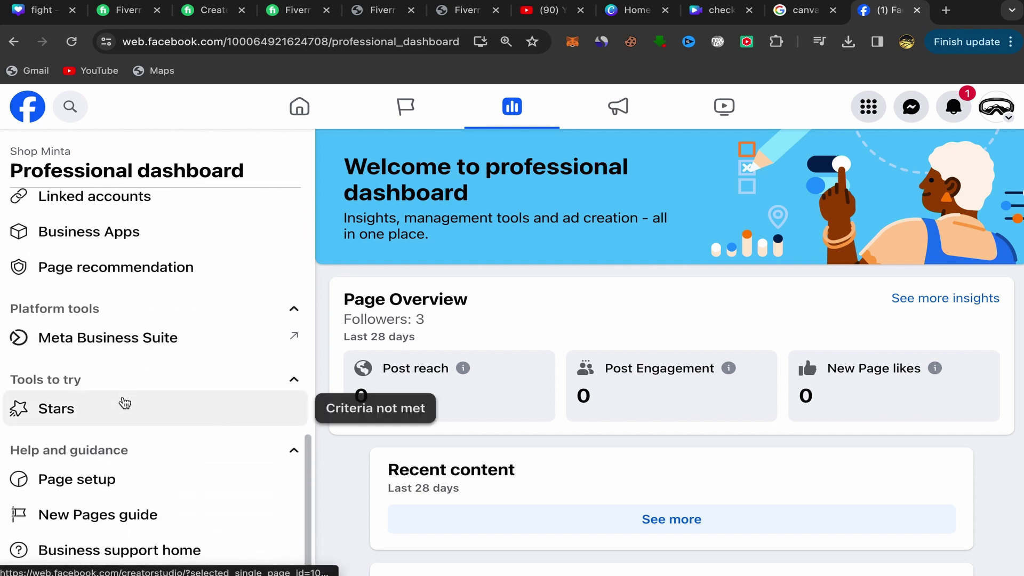
{"action": "scroll", "coordinate": [124, 402], "scroll_direction": "up", "scroll_amount": 2}
{"action": "scroll", "coordinate": [124, 404], "scroll_direction": "up", "scroll_amount": 1}
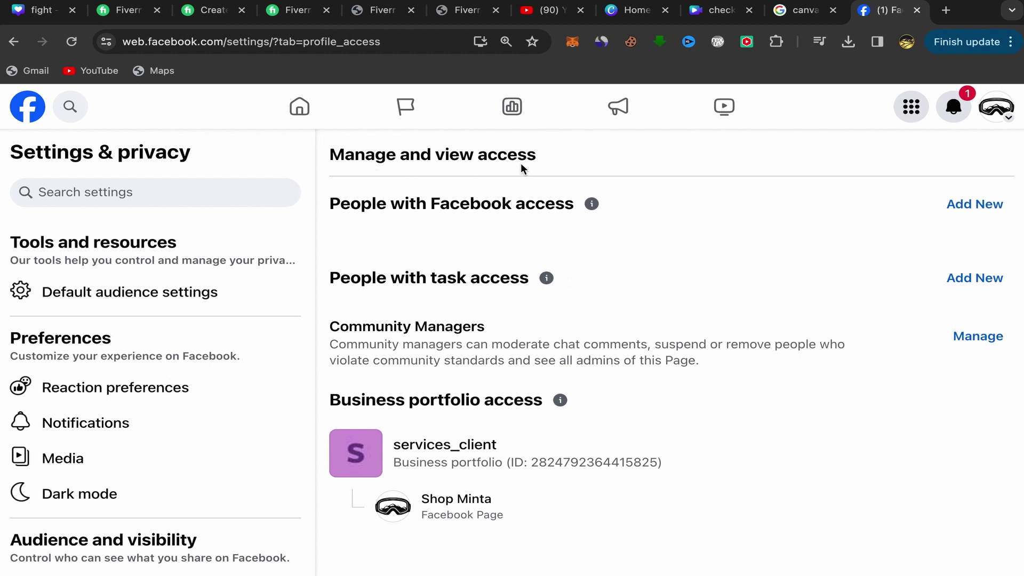
Start adding a new person under People with Facebook access
{"action": "left_click", "coordinate": [973, 204]}
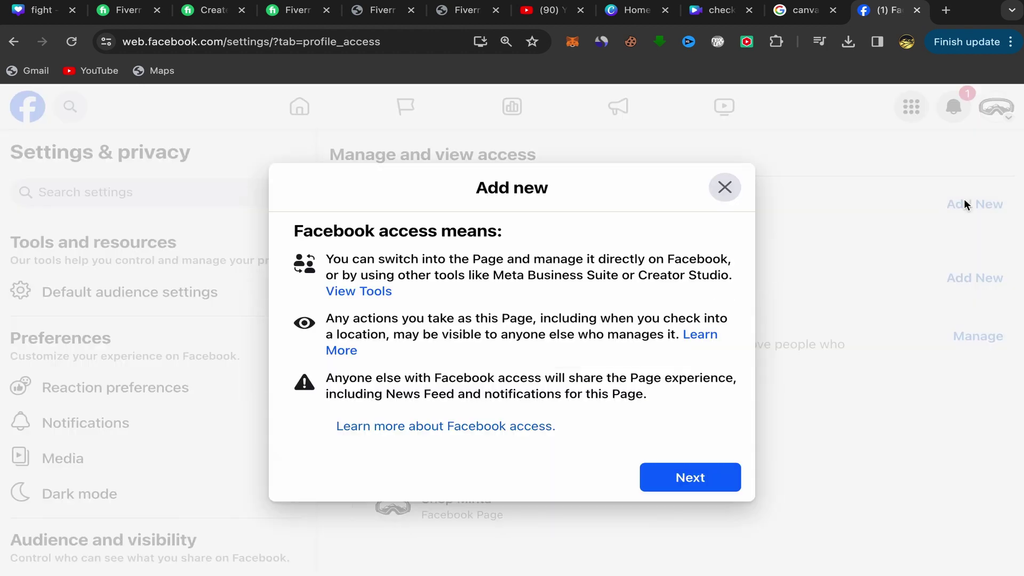
Continue past the Facebook access explanation and select the person to receive access
{"action": "left_click", "coordinate": [678, 484]}
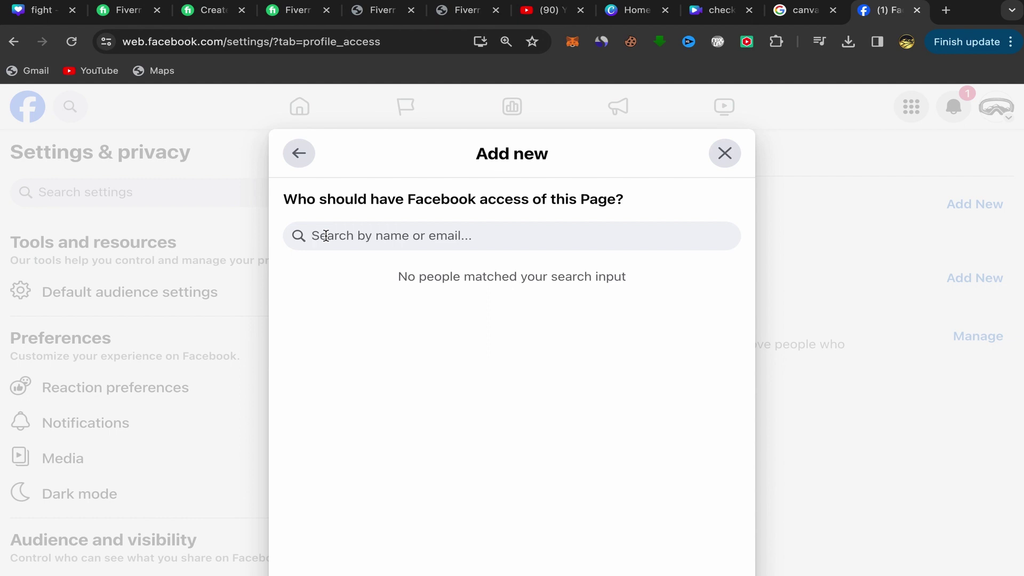
{"action": "type", "text": "just"}
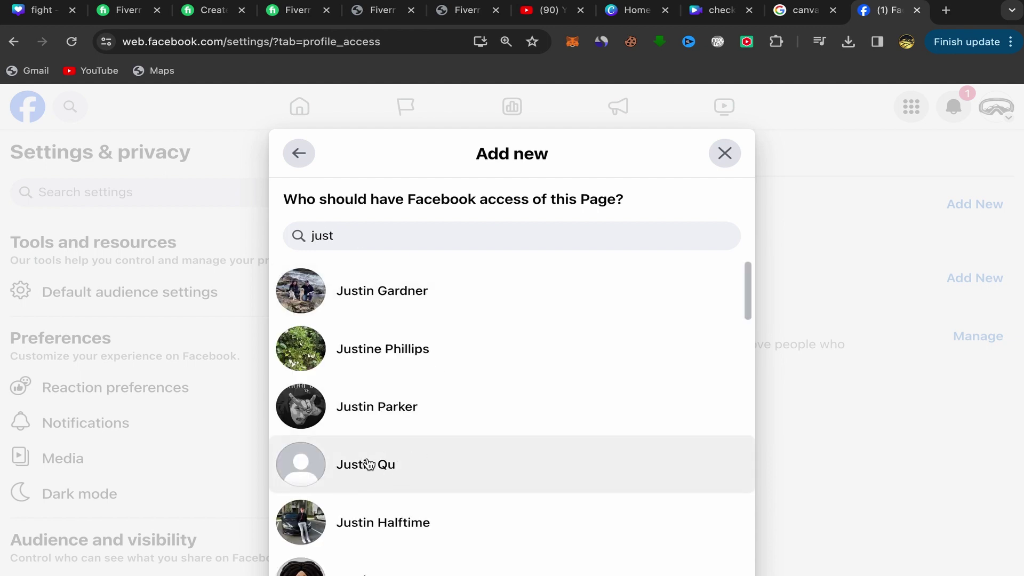
{"action": "left_click", "coordinate": [368, 464]}
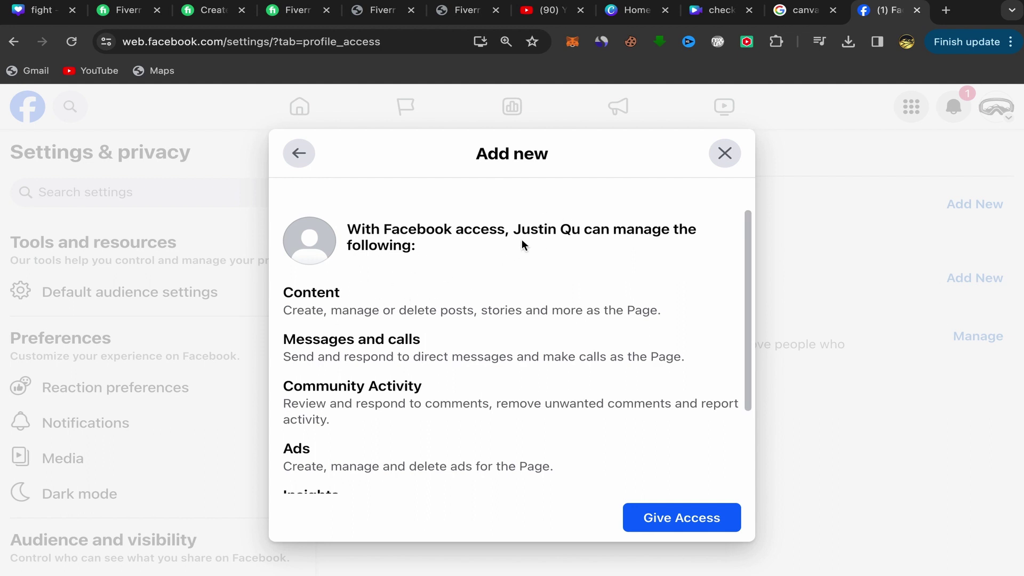
{"action": "scroll", "coordinate": [477, 306], "scroll_direction": "down", "scroll_amount": 3}
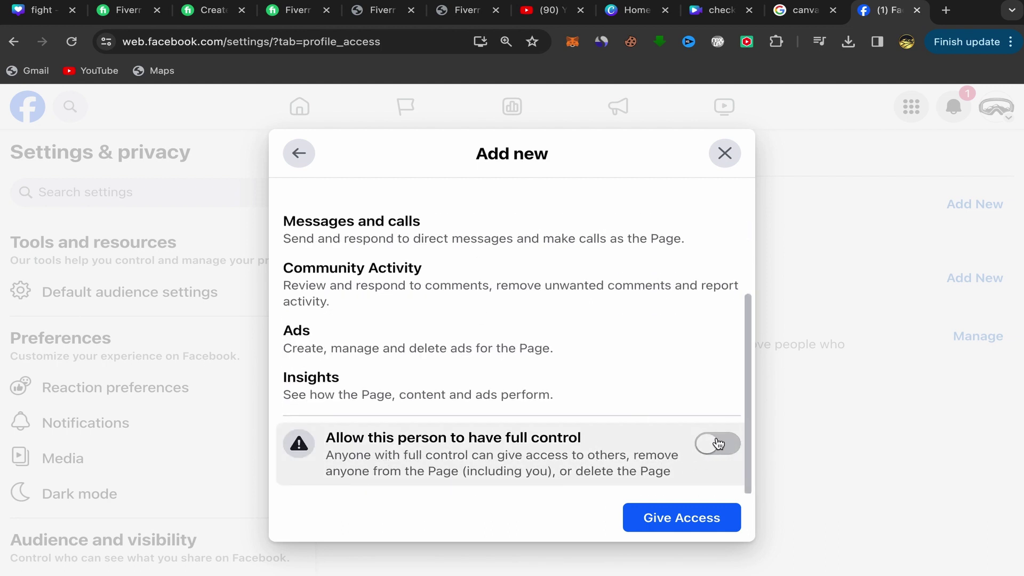
Turn on full control for the chosen person and submit Give Access
{"action": "left_click", "coordinate": [701, 447]}
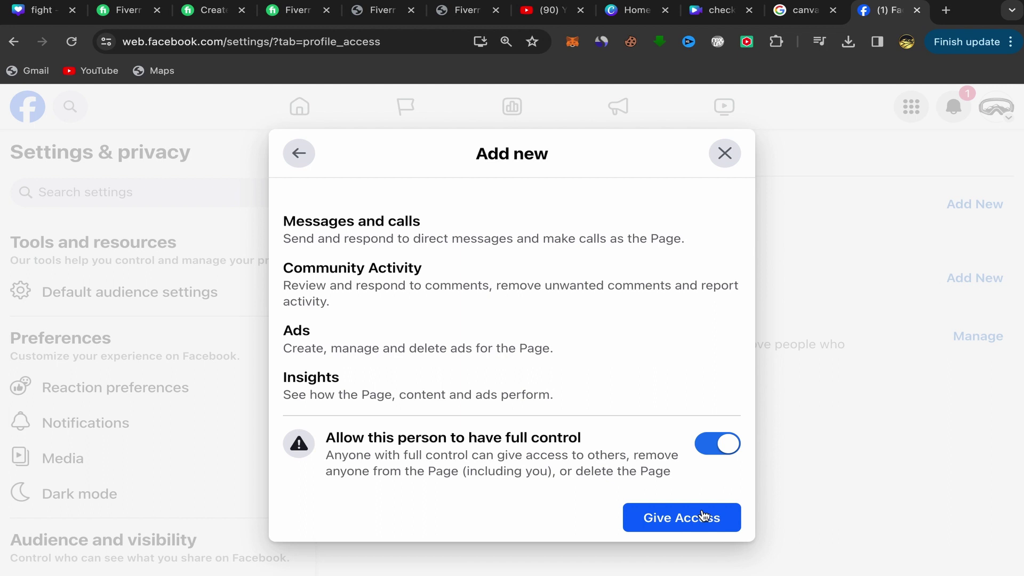
{"action": "left_click", "coordinate": [681, 526]}
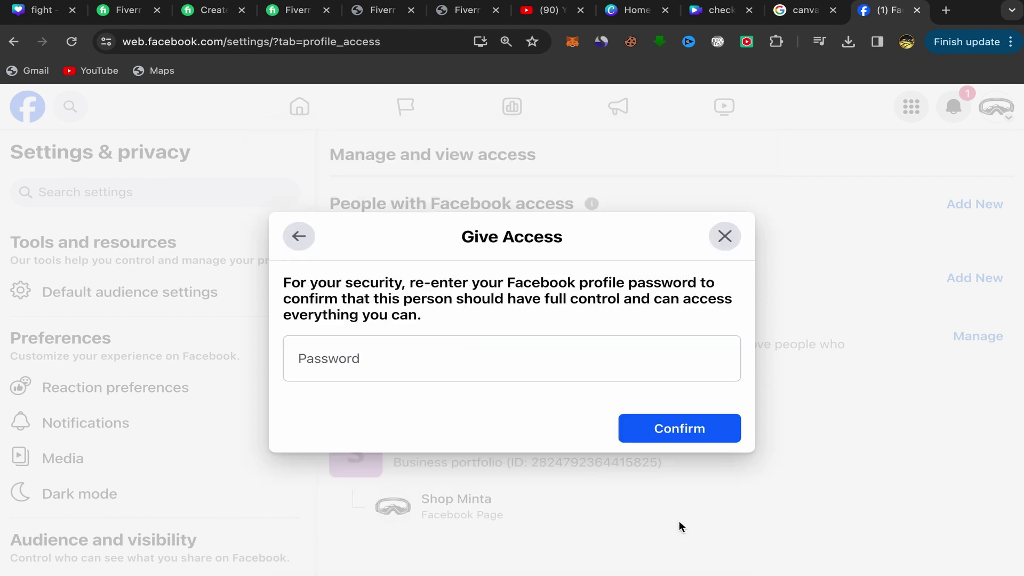
{"action": "left_click", "coordinate": [327, 364]}
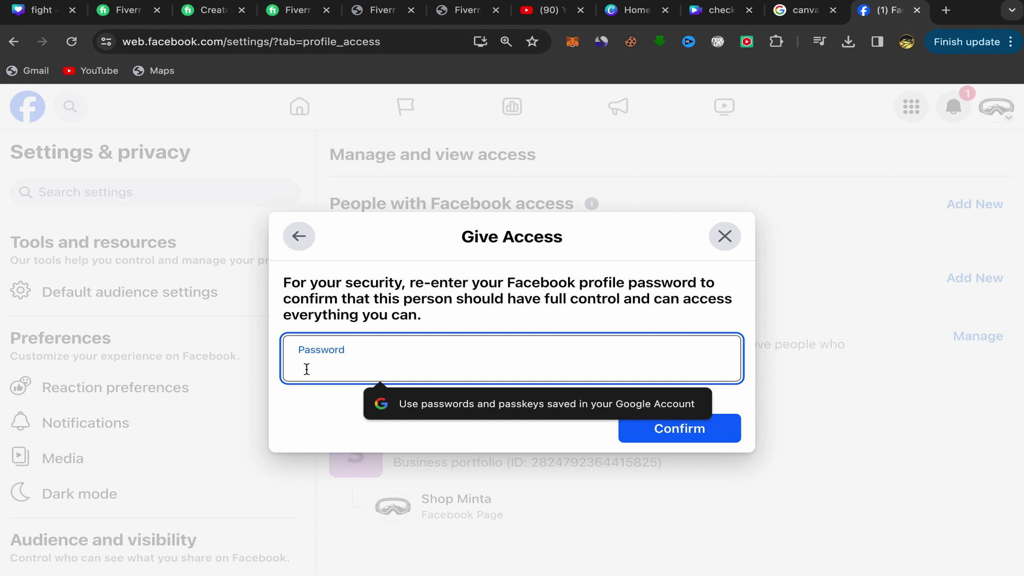